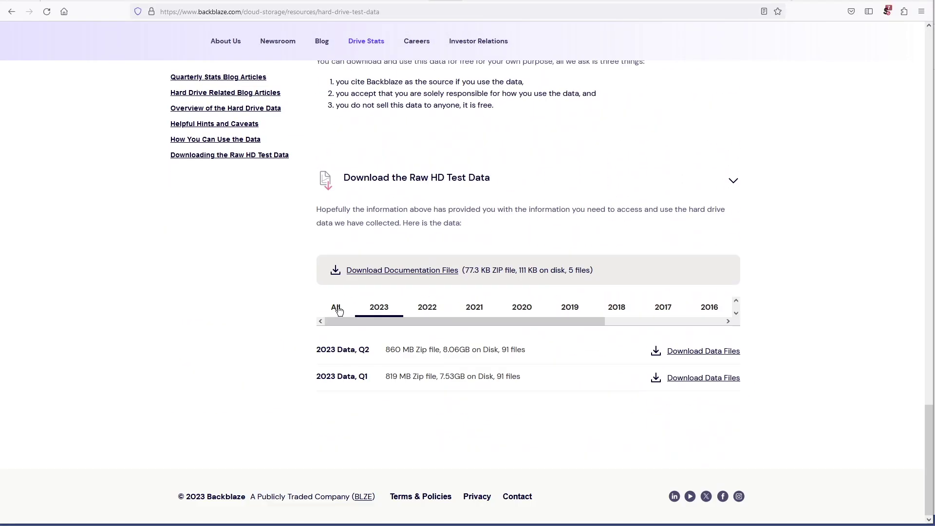
List the raw hard drive test data for all years and look through the available downloads
left_click(335, 307)
scroll(396, 330, "down", 11)
scroll(397, 331, "down", 5)
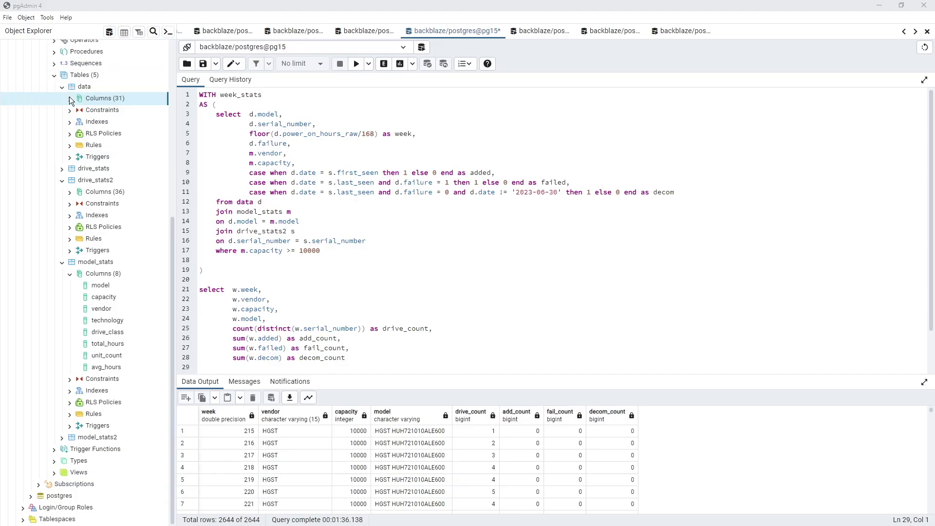
Show the columns of the data table, and examine the week_stats query and its output rows
left_click(70, 99)
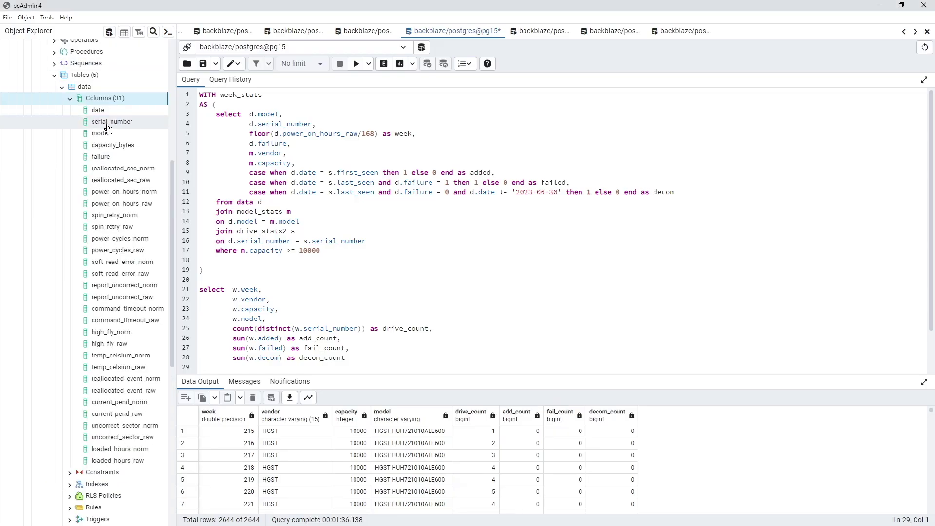
left_click(261, 95)
scroll(260, 126, "down", 2)
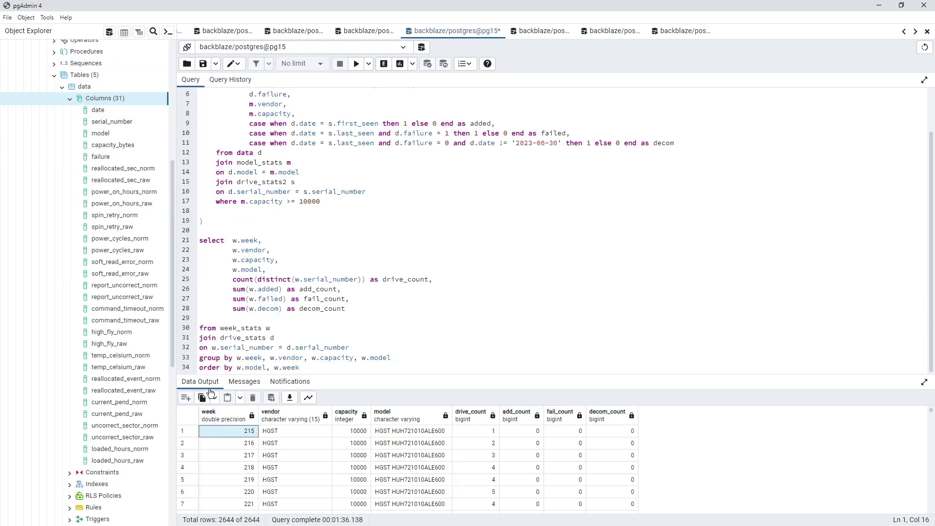
scroll(446, 440, "down", 20)
scroll(626, 460, "down", 14)
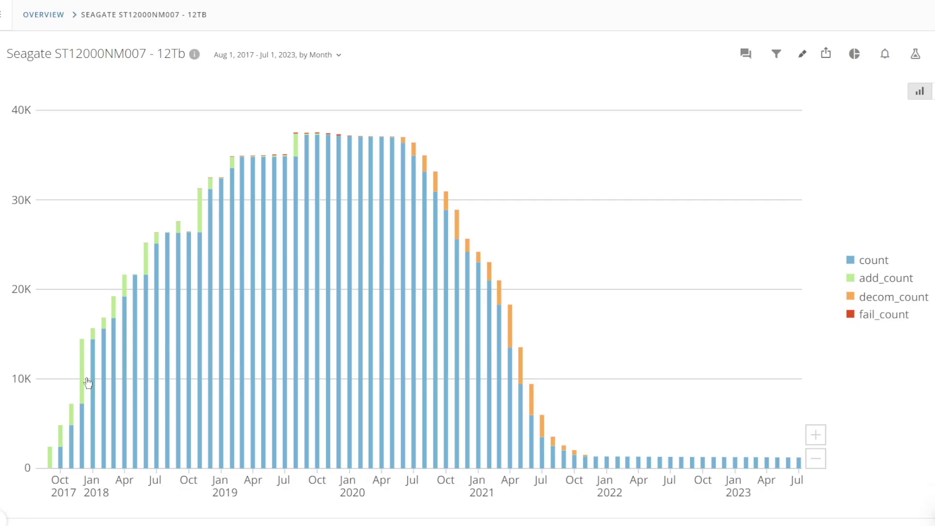
Isolate the add series in the ST4000DM000 monthly chart, and restore the drive_count, fail and decom series
mouse_move(884, 317)
mouse_move(857, 305)
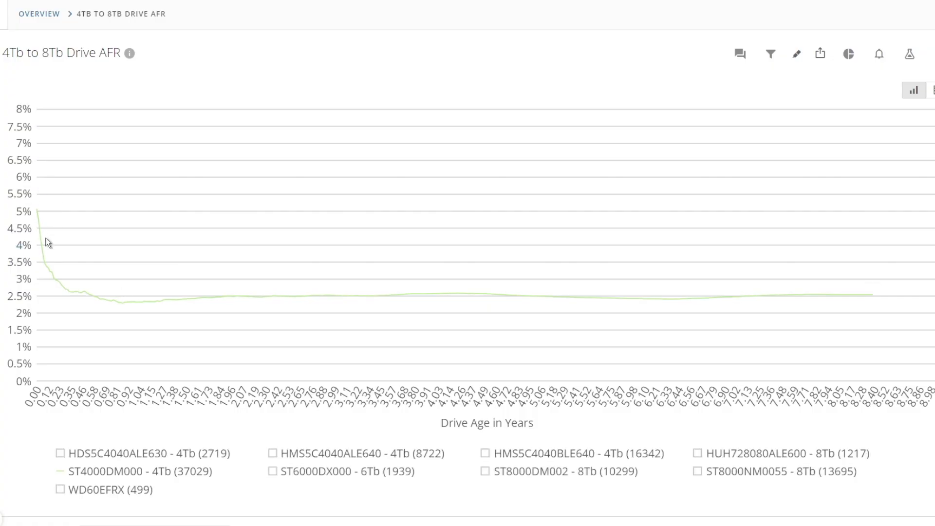
mouse_move(98, 306)
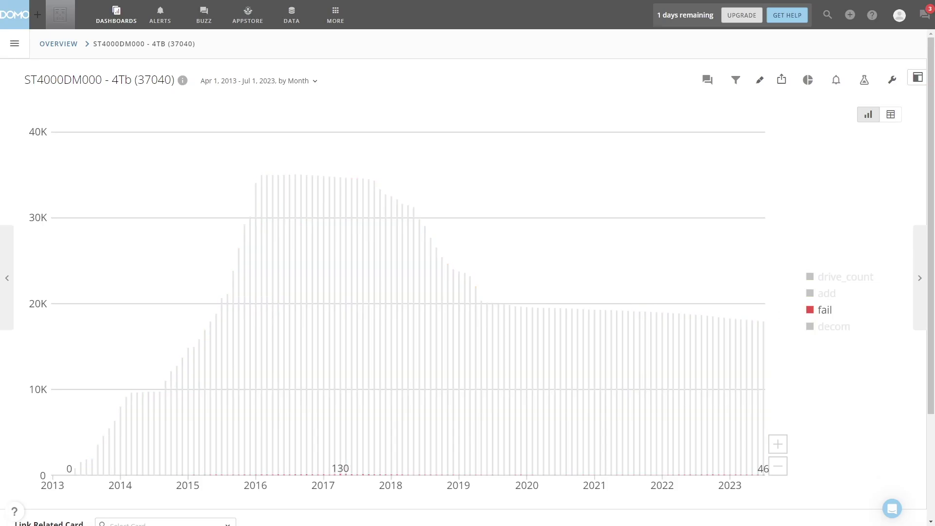
left_click(823, 277)
left_click(823, 310)
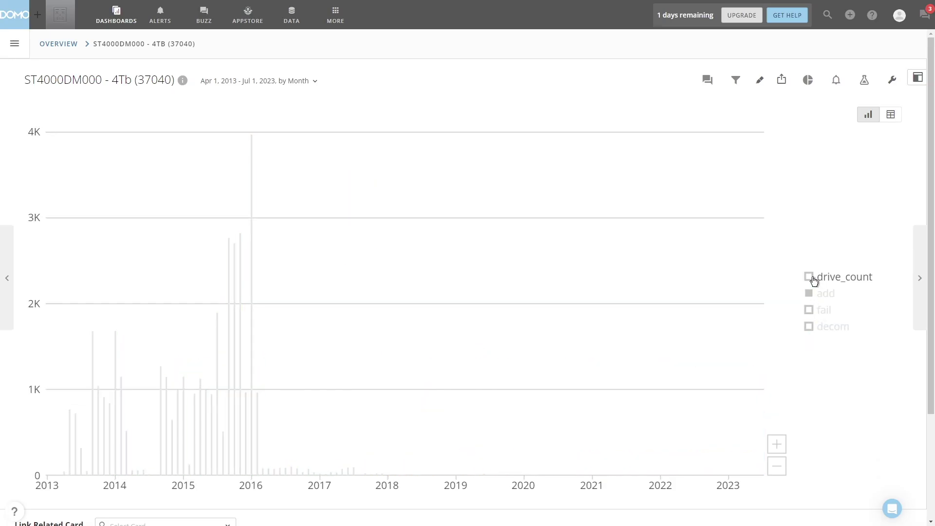
left_click(810, 277)
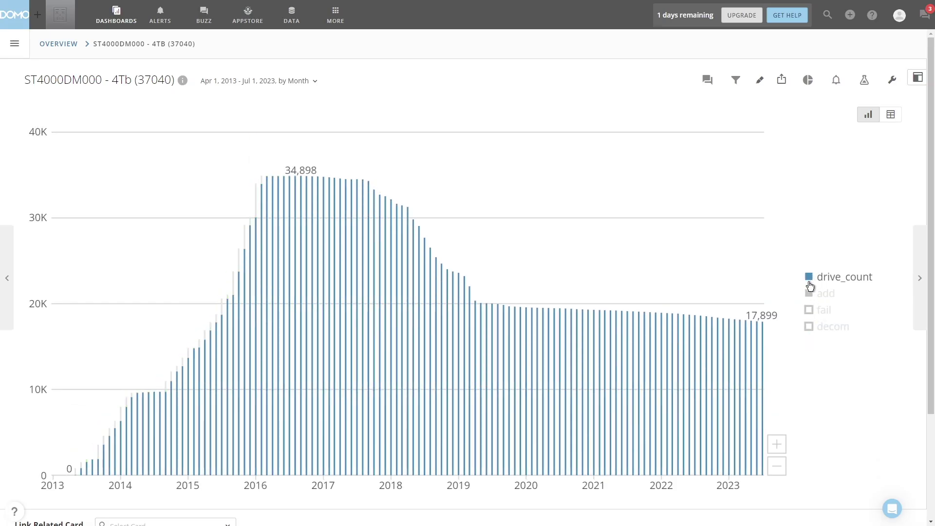
left_click(810, 310)
left_click(811, 327)
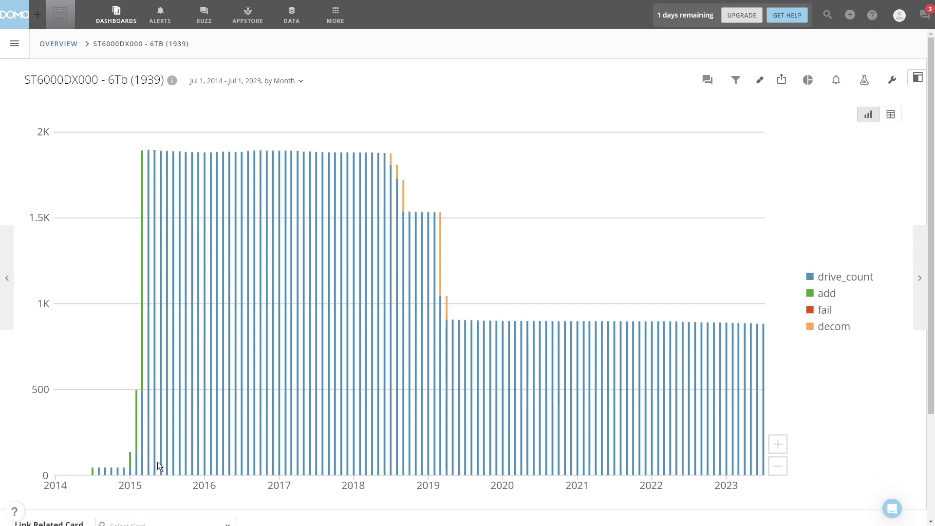
Isolate the add series in the ST6000DX000 monthly chart, and bring back decom, fail and drive_count
left_click(809, 326)
left_click(809, 310)
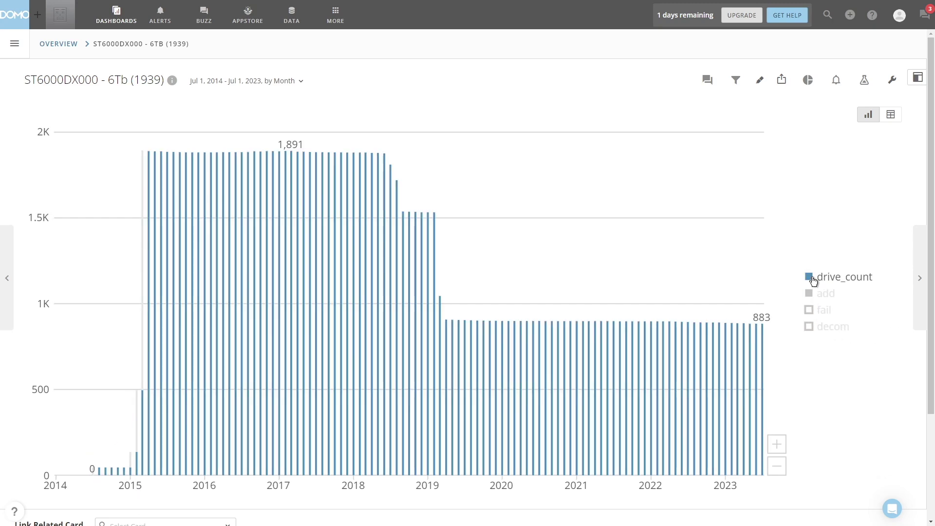
left_click(810, 277)
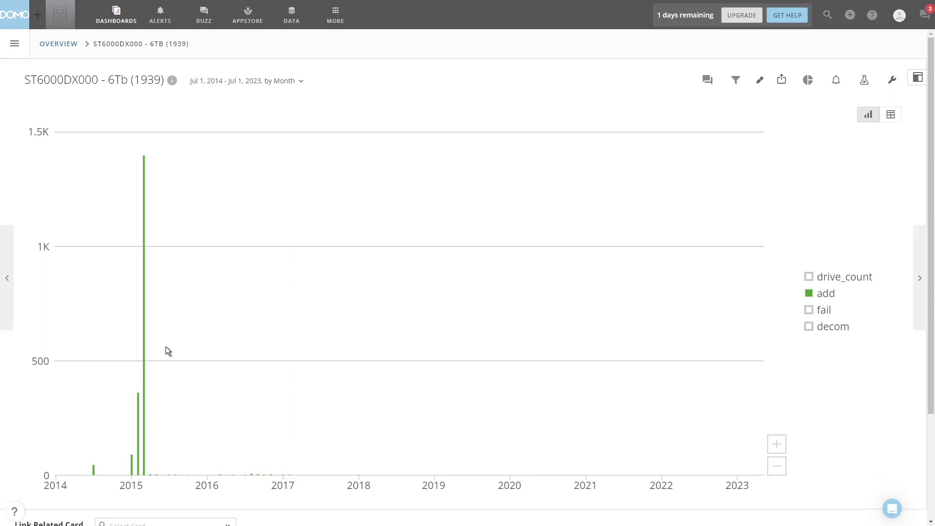
left_click(810, 326)
left_click(809, 309)
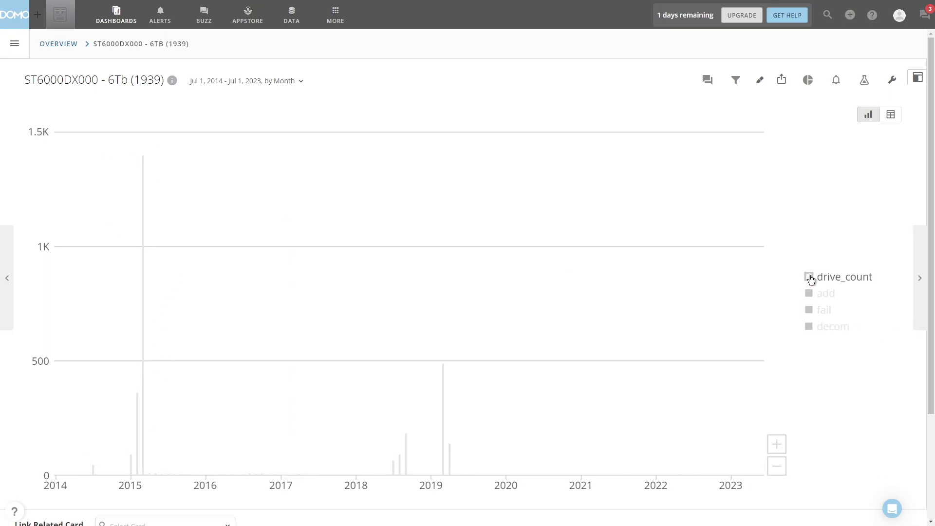
left_click(810, 277)
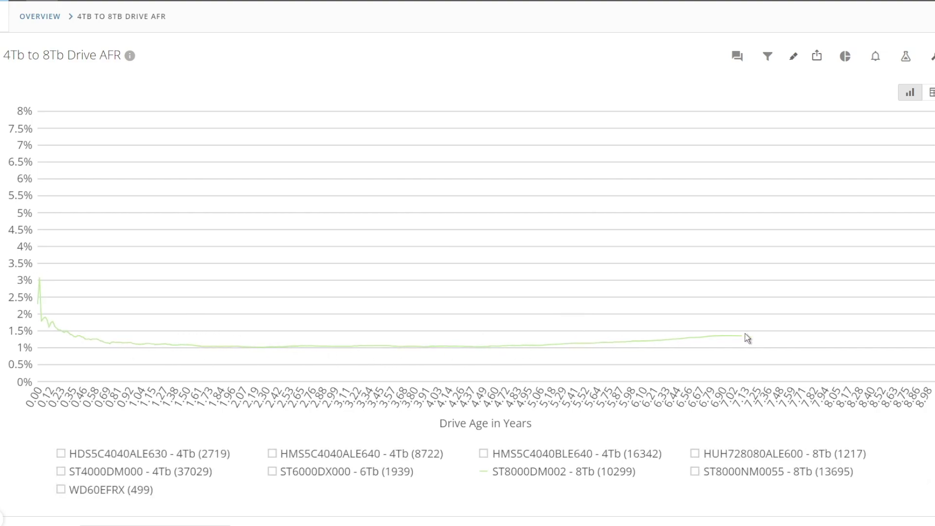
Hide drive_count, add and decom in the ST8000DM002 chart to examine its monthly failures, and show decom again
mouse_move(747, 341)
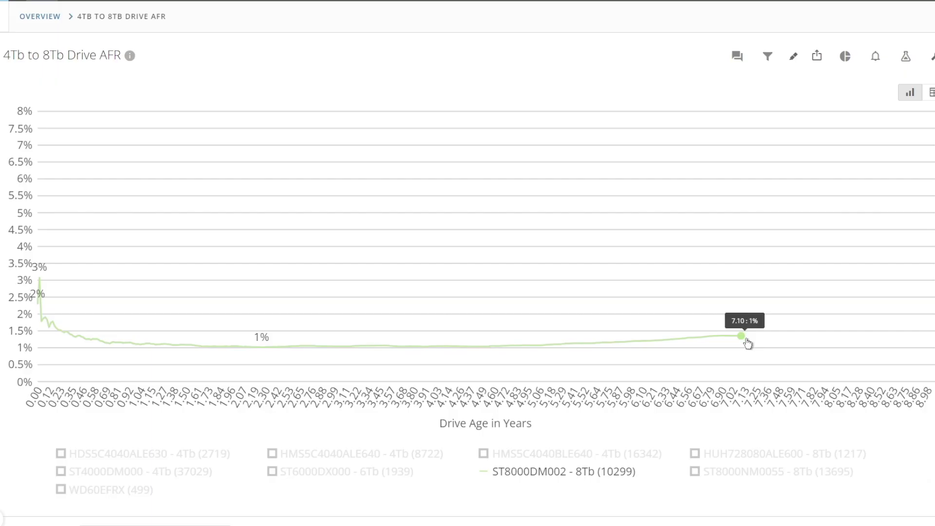
left_click(747, 342)
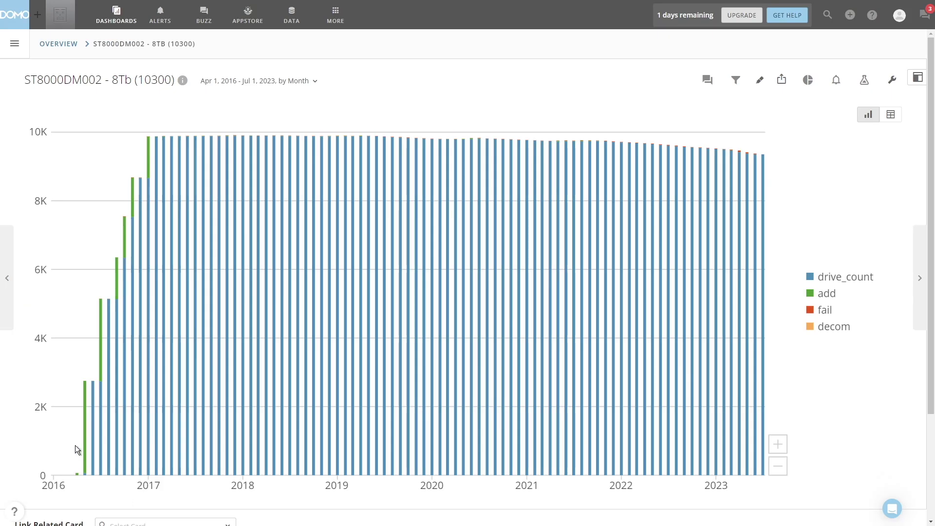
left_click(810, 294)
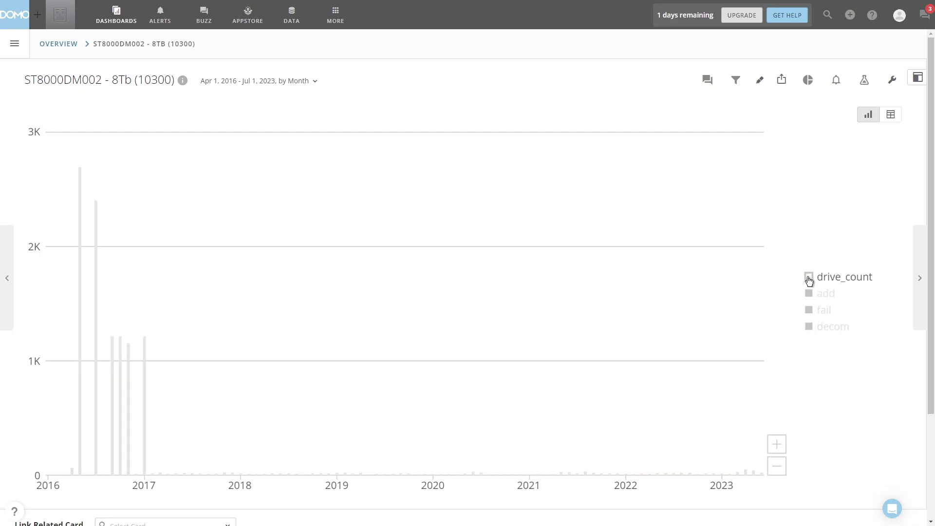
left_click(809, 277)
left_click(821, 293)
left_click(809, 309)
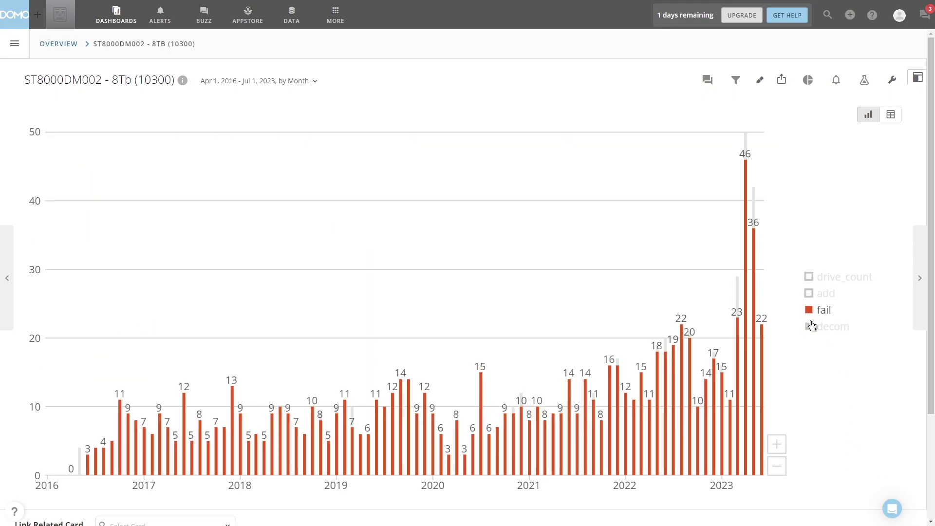
left_click(811, 327)
left_click(810, 327)
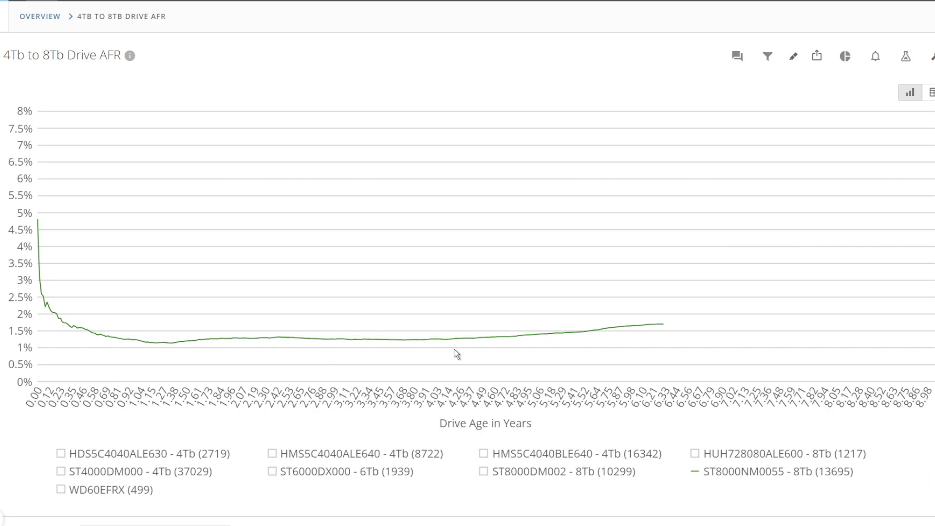
Toggle the drive_count and add series in the ST8000NM0055 chart to examine its other monthly values
mouse_move(663, 330)
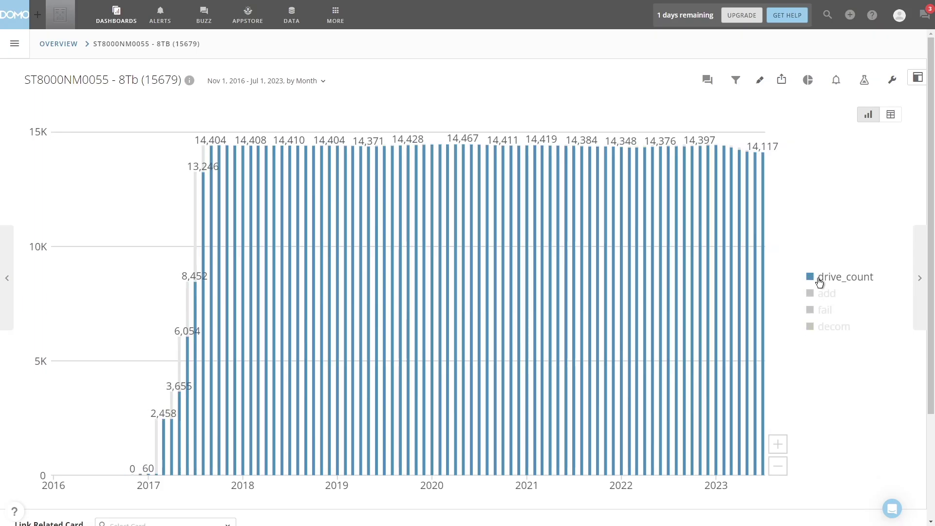
left_click(820, 282)
left_click(813, 294)
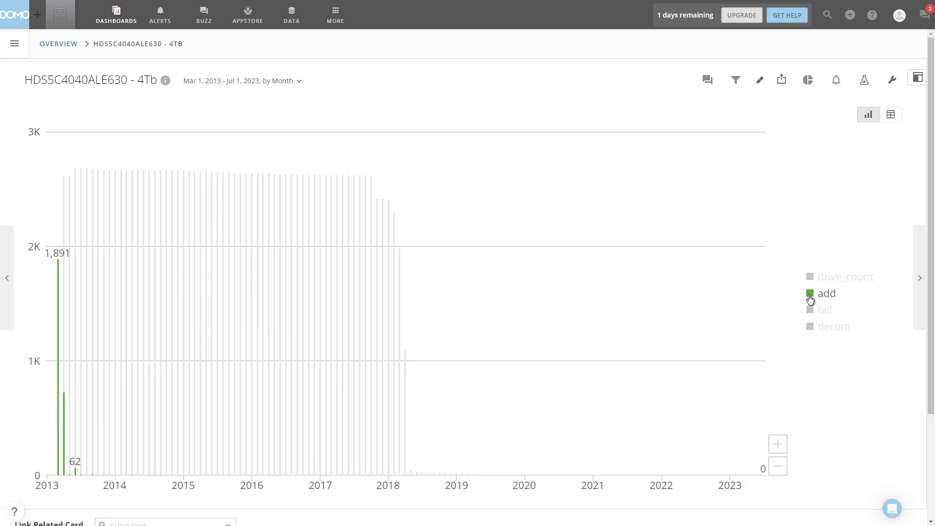
Compare only add and decom in the HDS5C4040ALE630 chart, restore drive_count, and mark the period from mid-2018 to 2023
left_click(810, 310)
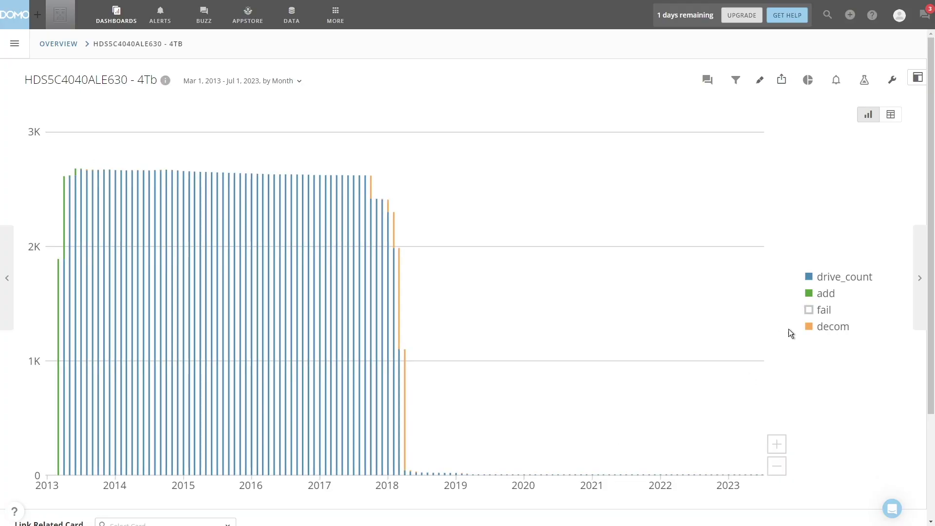
left_click(809, 277)
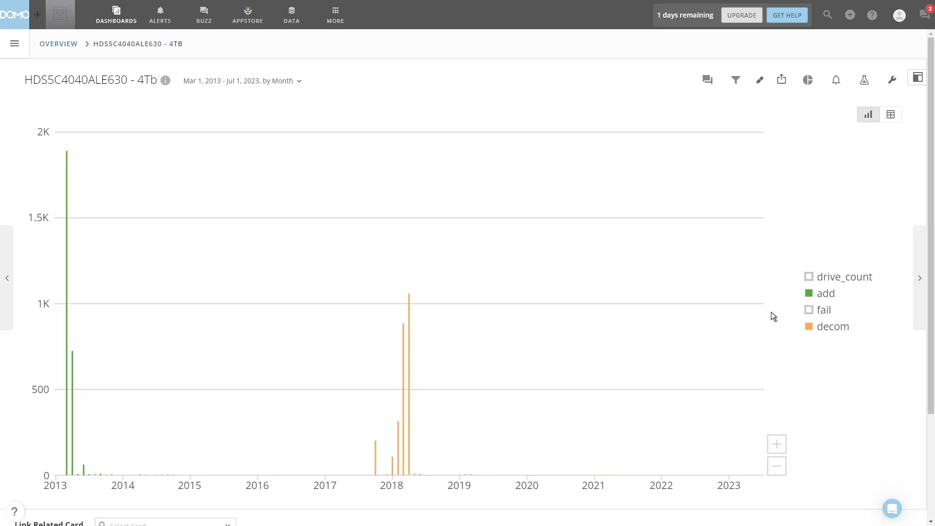
left_click(810, 278)
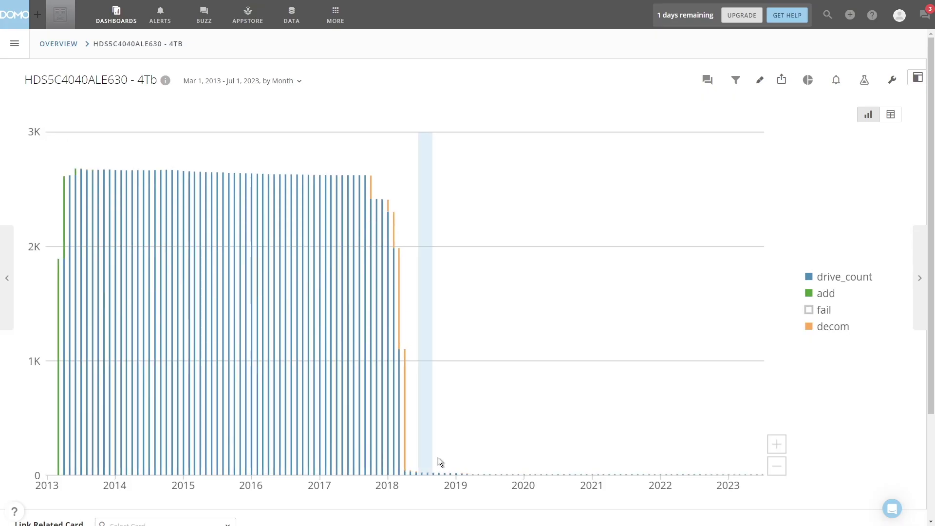
left_click_drag(440, 462, 765, 458)
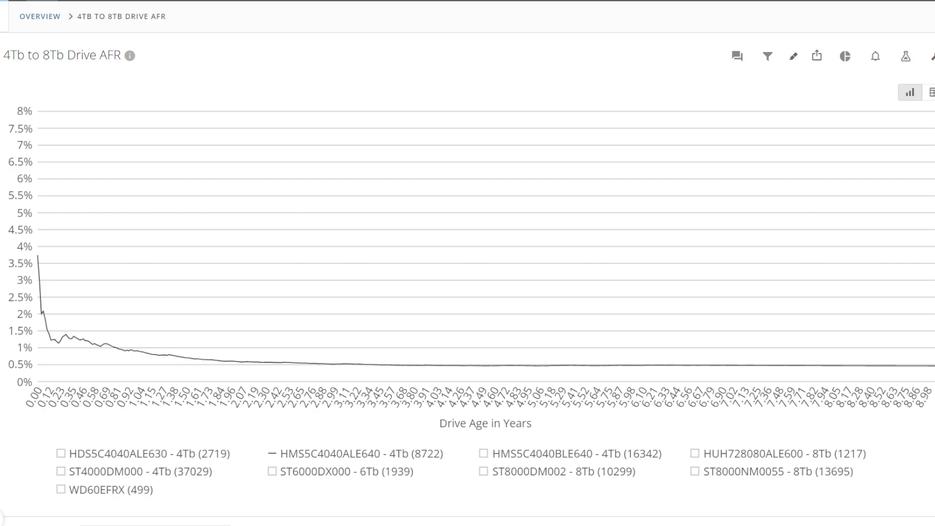
Examine the HMS5C4040ALE640 failure rate curve, compare only add and decom in its monthly chart, and restore the hidden series
mouse_move(42, 271)
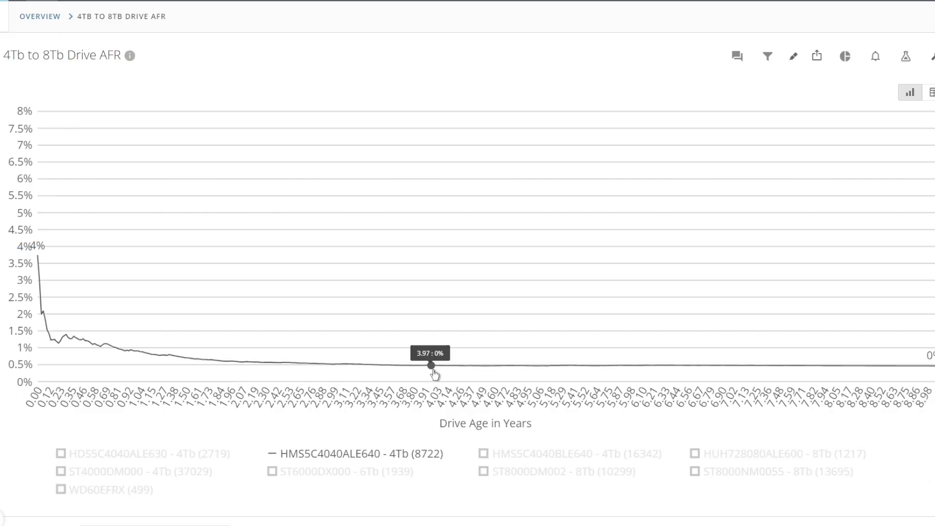
mouse_move(728, 374)
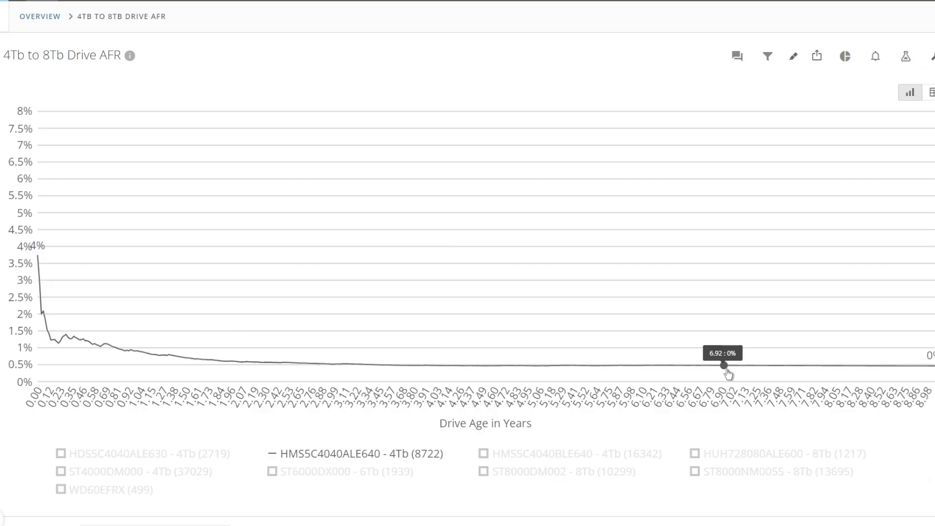
left_click(847, 378)
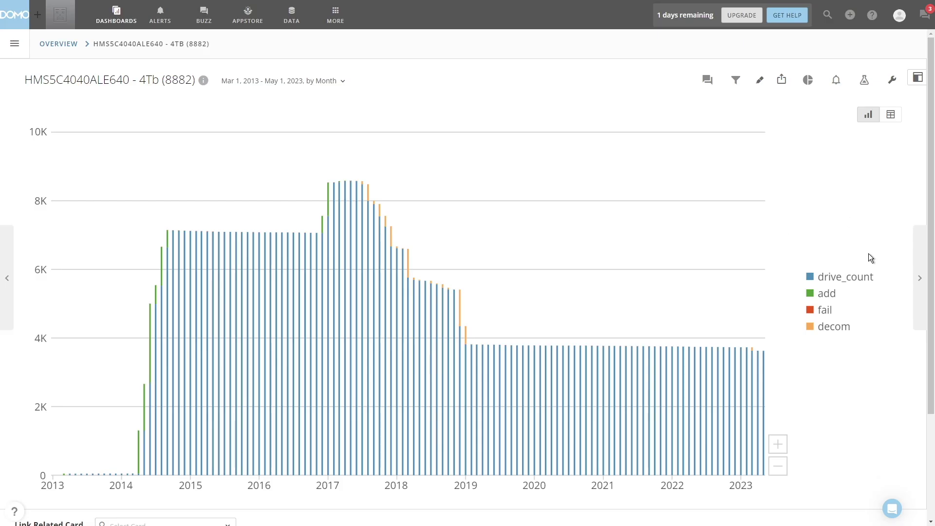
left_click(813, 279)
left_click(810, 312)
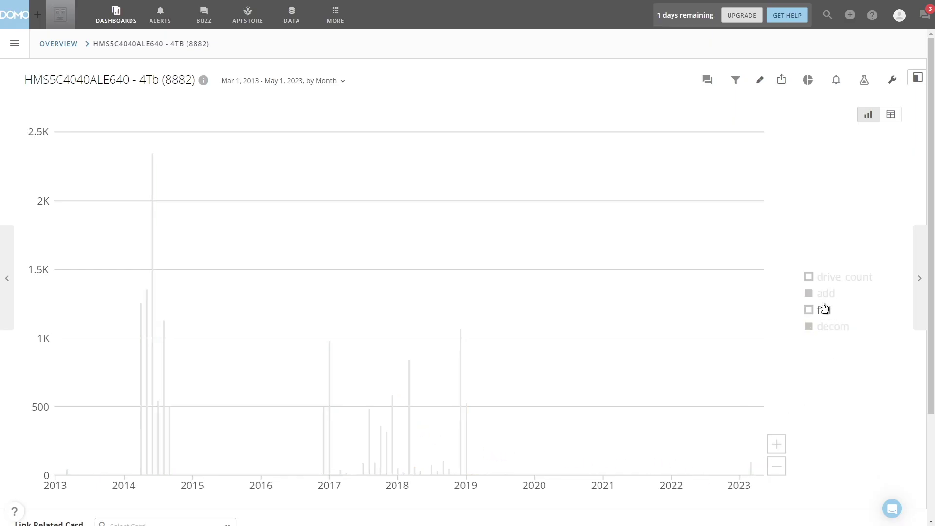
left_click(810, 277)
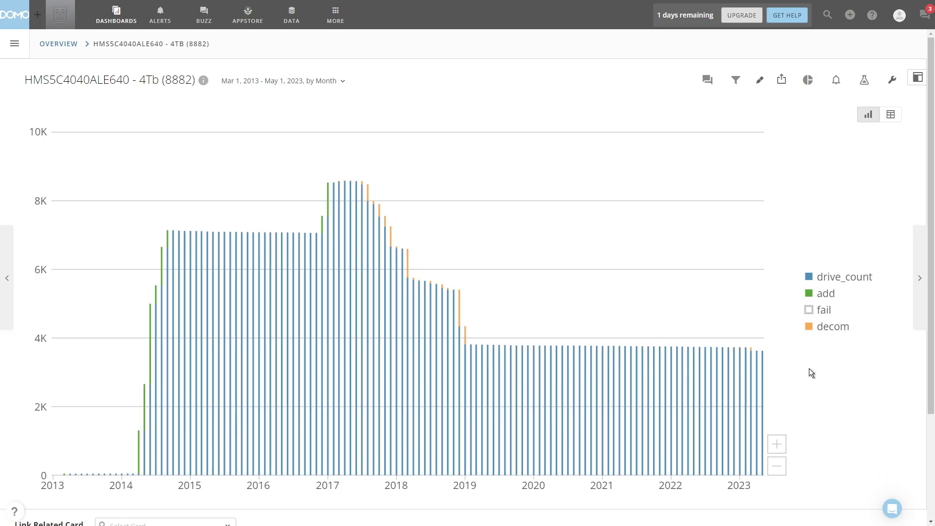
left_click(810, 315)
Isolate the fail series in the HMS5C4040ALE640 monthly chart, and restore decom, add and drive_count
left_click(810, 294)
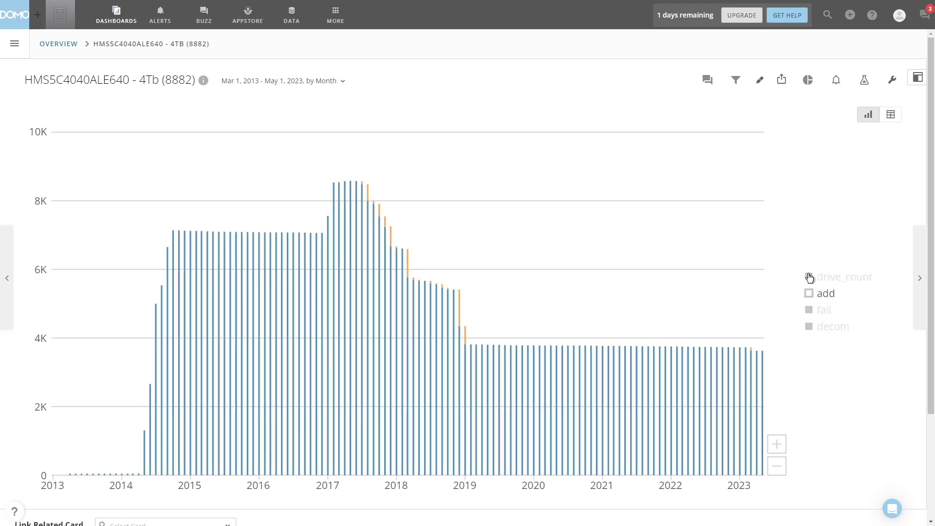
left_click(809, 276)
left_click(809, 327)
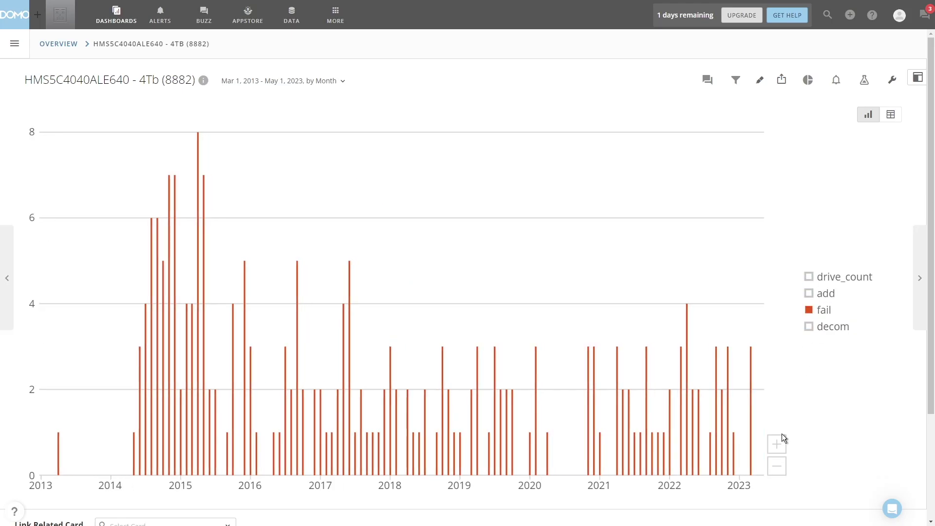
left_click(809, 326)
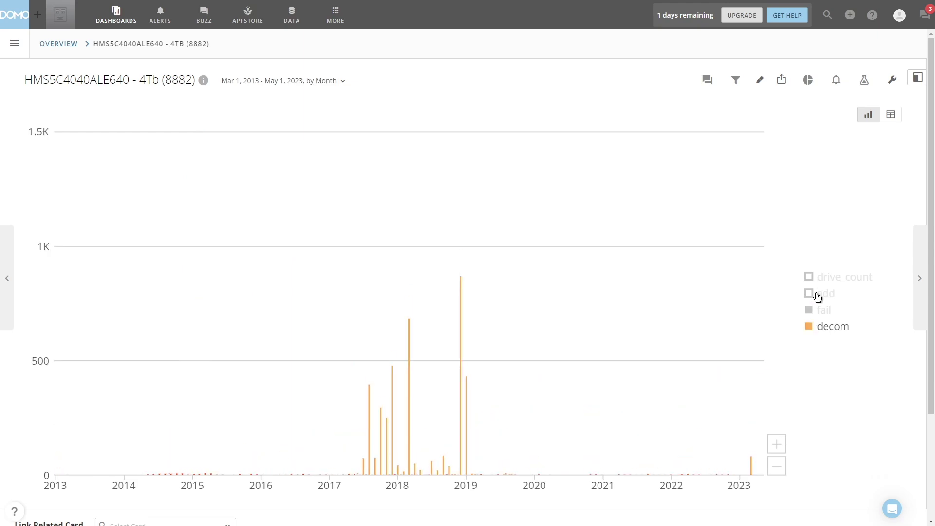
left_click(809, 294)
left_click(810, 277)
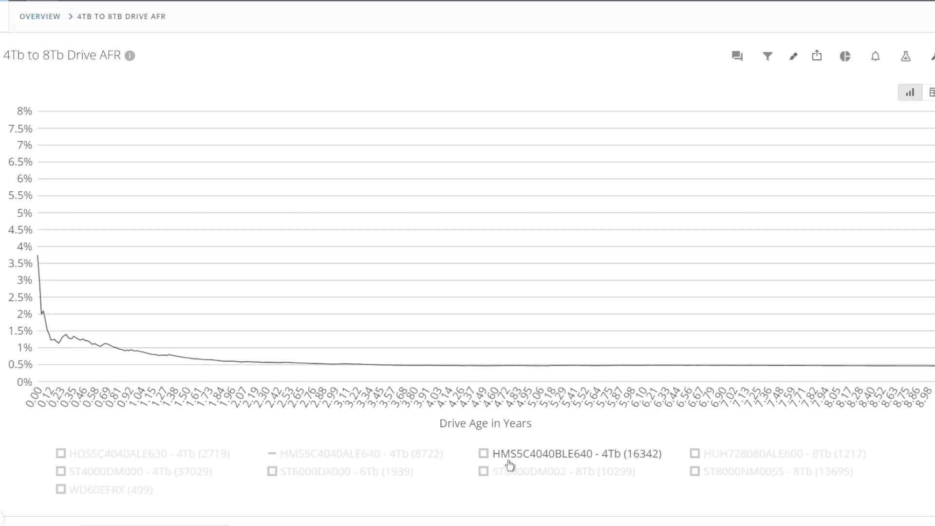
Show the HMS5C4040BLE640 line in the 4Tb to 8Tb Drive AFR chart and hide the HMS5C4040ALE640 line
left_click(504, 455)
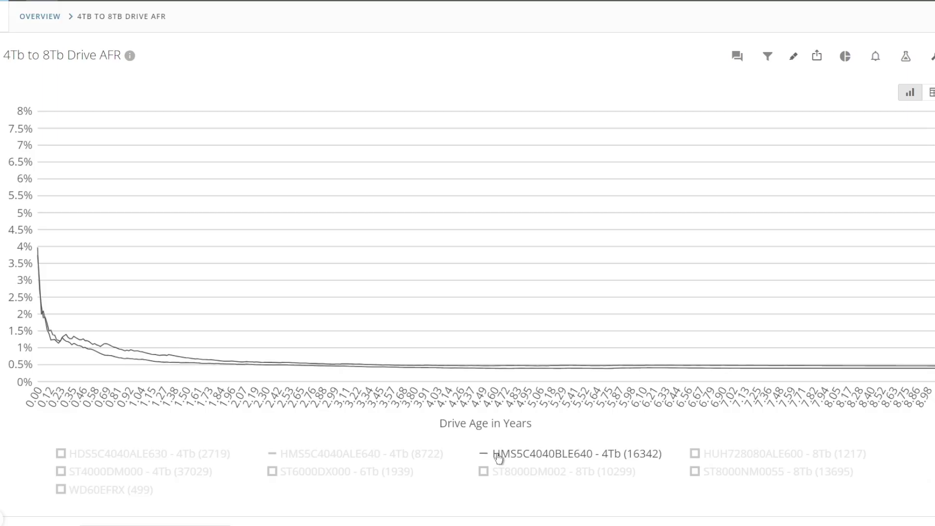
left_click(381, 460)
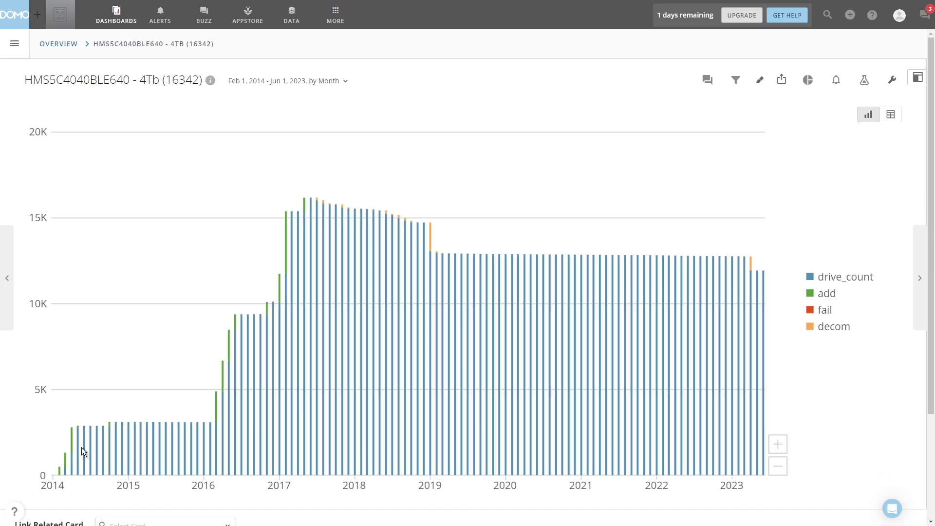
Compare only add and decom in the HMS5C4040BLE640 monthly chart, check the January 2019 decom value, and restore fail and drive_count
left_click(811, 277)
left_click(810, 310)
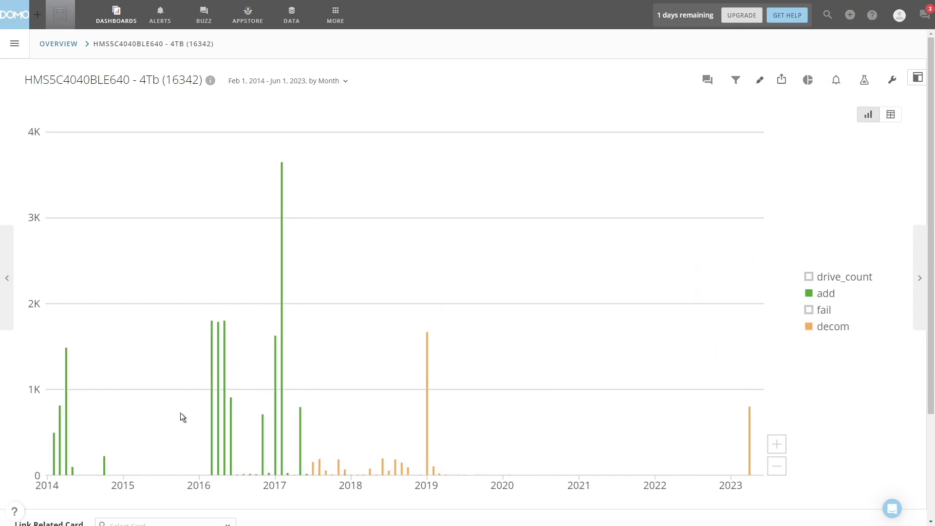
mouse_move(428, 358)
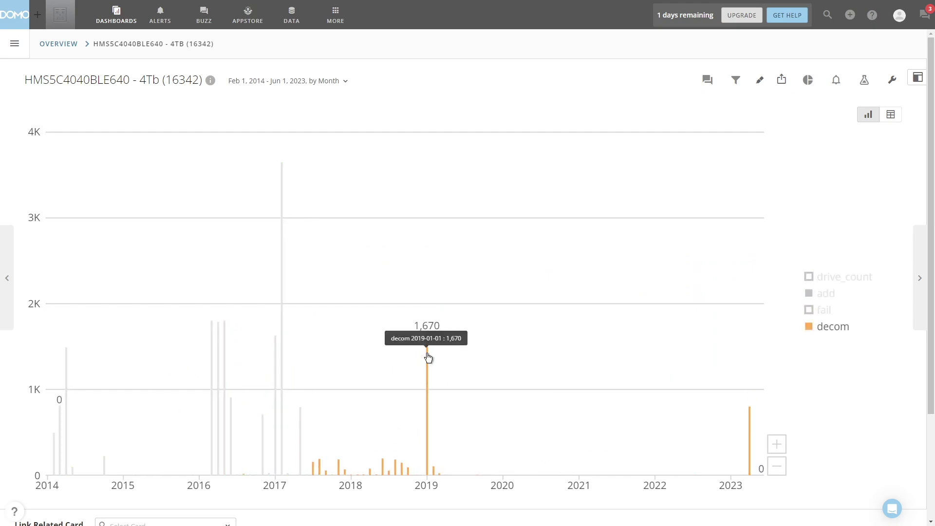
left_click(809, 309)
left_click(810, 277)
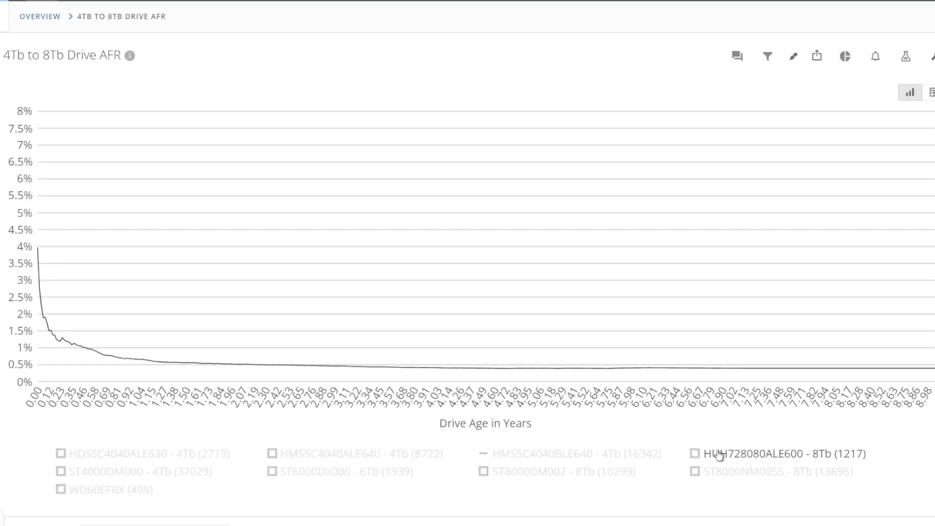
Show HUH728080ALE600 instead of HMS5C4040BLE640 in the 4Tb to 8Tb Drive AFR chart, and hide drive_count, fail and decom in its monthly chart
left_click(720, 455)
left_click(610, 457)
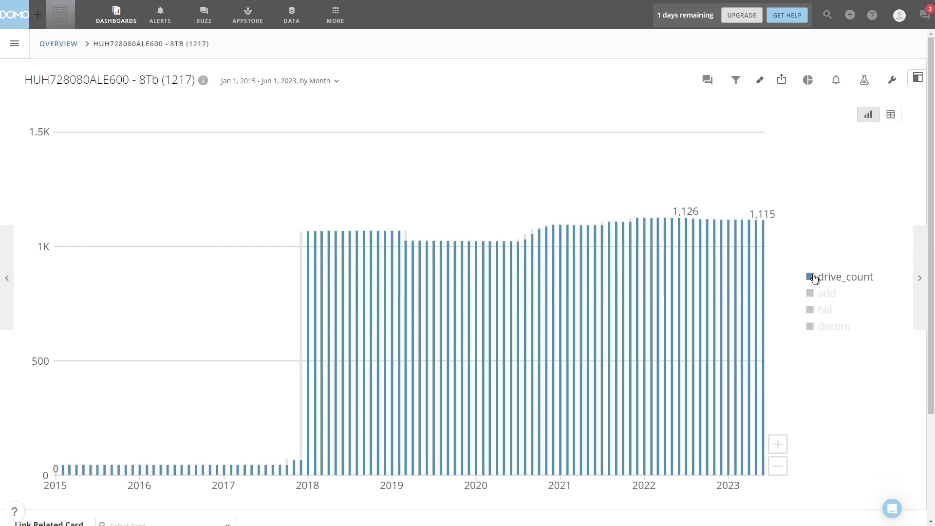
left_click(810, 276)
left_click(810, 309)
left_click(810, 327)
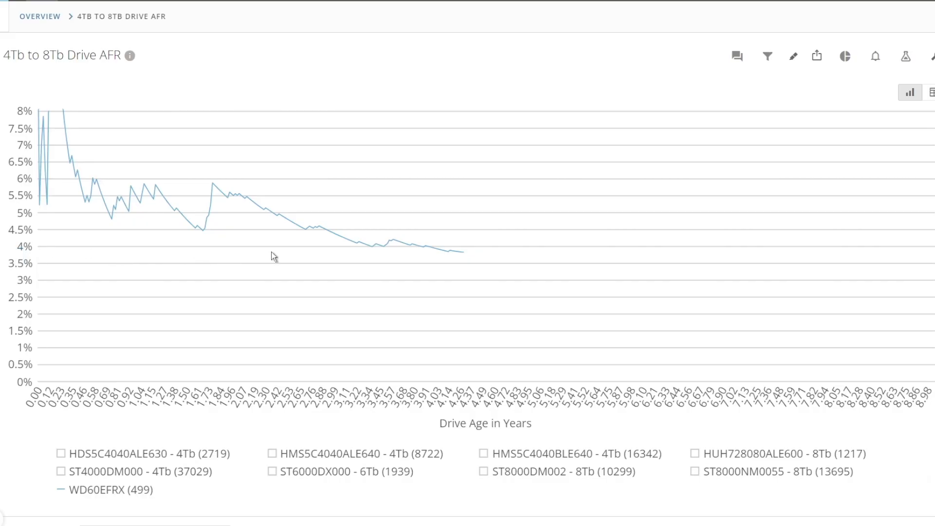
Compare only add and decom in the WD60EFRX monthly chart, and isolate the fail series
mouse_move(458, 253)
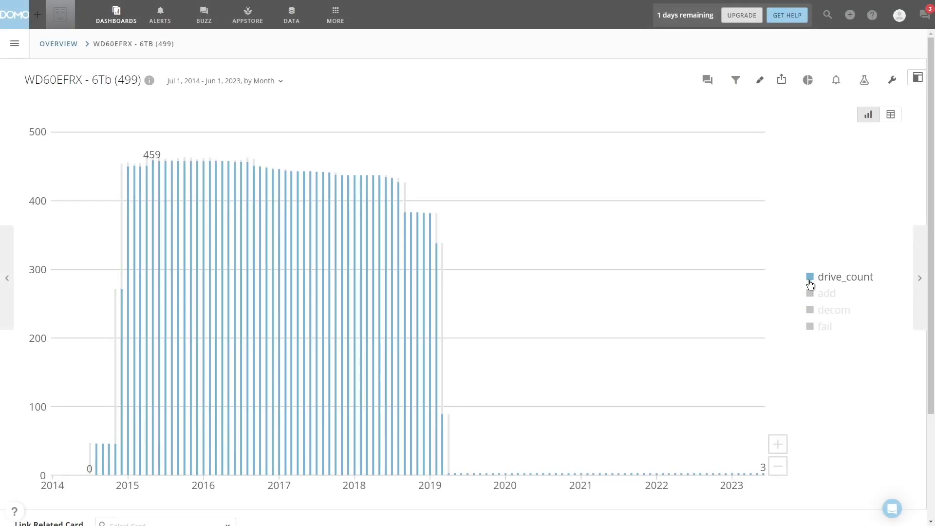
left_click(809, 277)
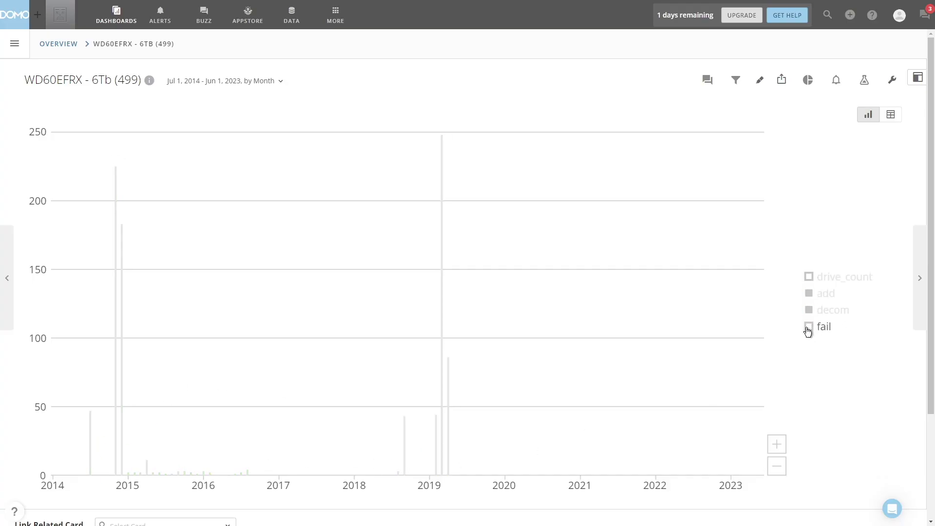
left_click(809, 327)
left_click(809, 310)
left_click(809, 294)
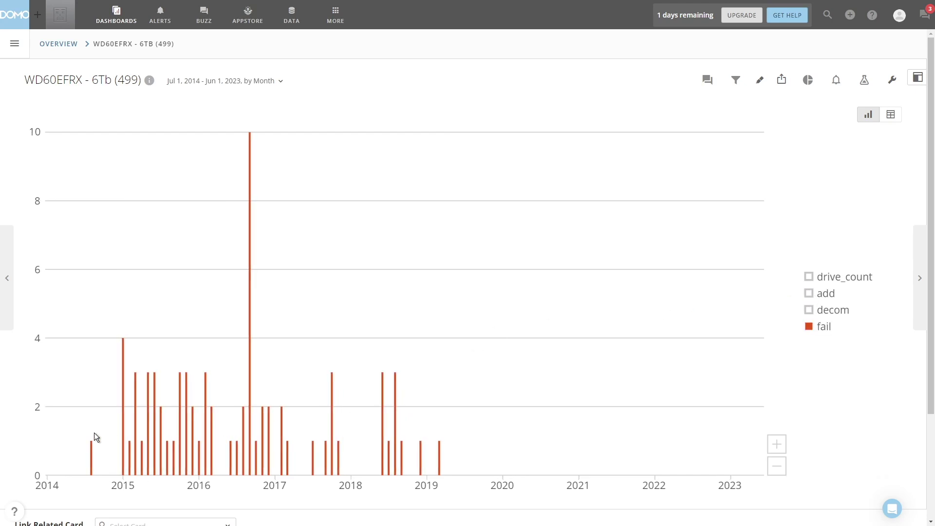